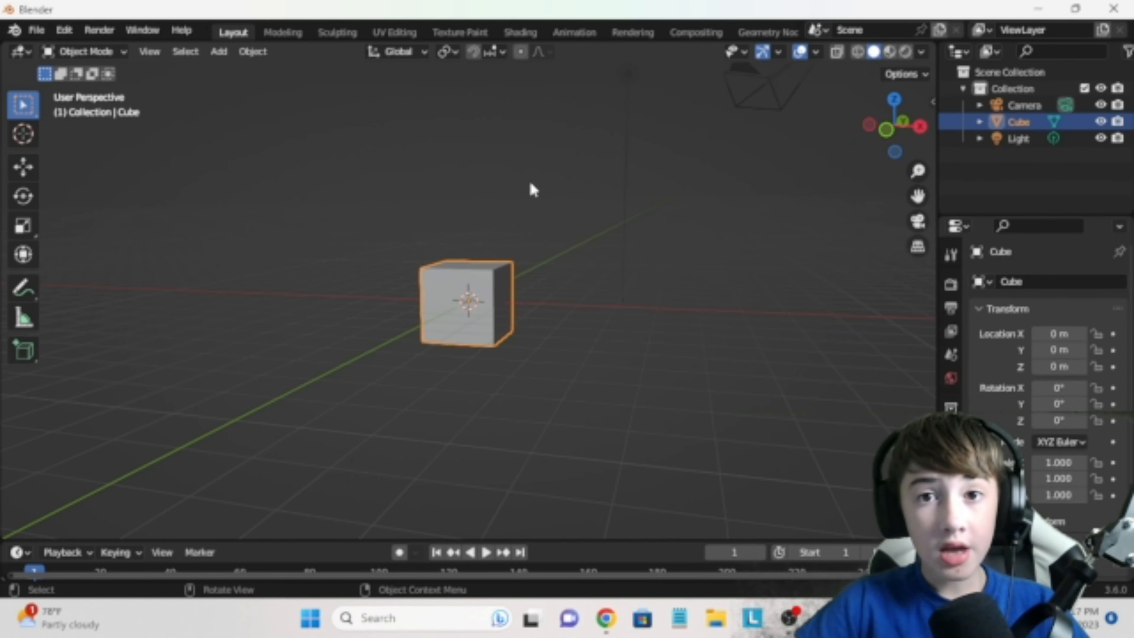
Step: Delete the default cube and add a Monkey mesh at the world origin
{"action": "middle_click_drag", "start_coordinate": [529, 190], "coordinate": [539, 329]}
{"action": "key", "text": "x"}
{"action": "left_click", "coordinate": [487, 282]}
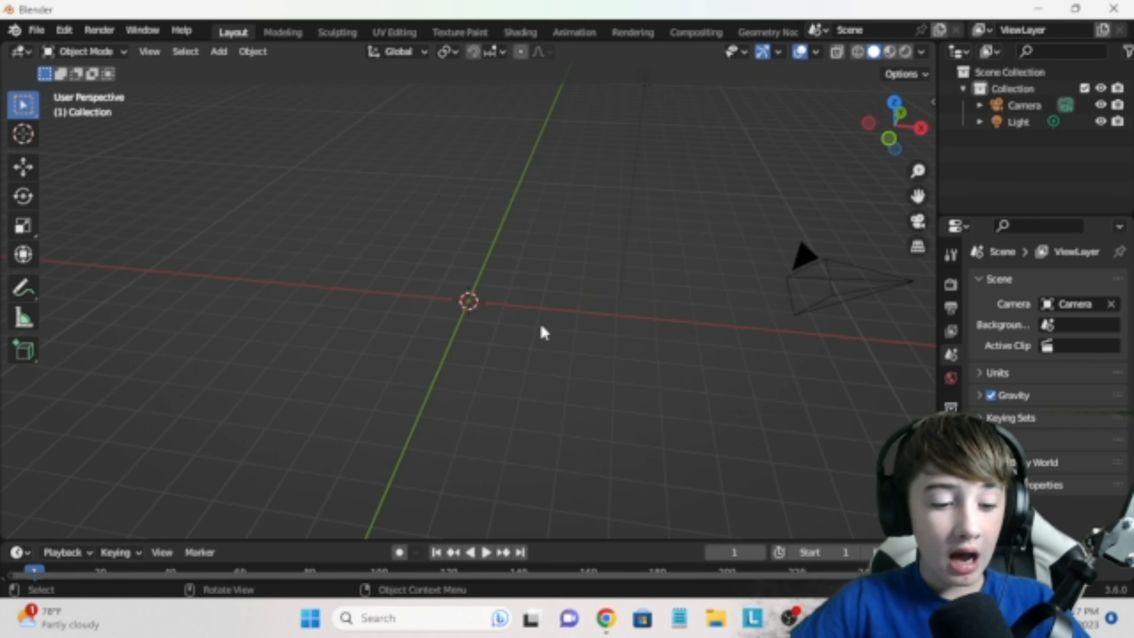
{"action": "key", "text": "shift+a"}
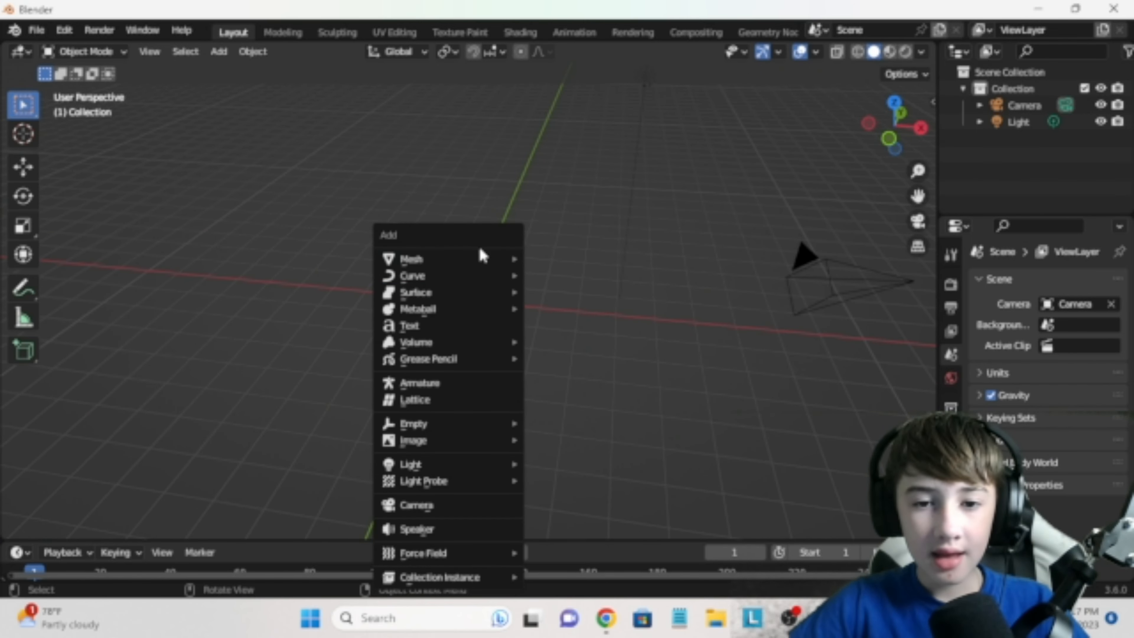
{"action": "mouse_move", "coordinate": [468, 260]}
{"action": "left_click", "coordinate": [542, 417]}
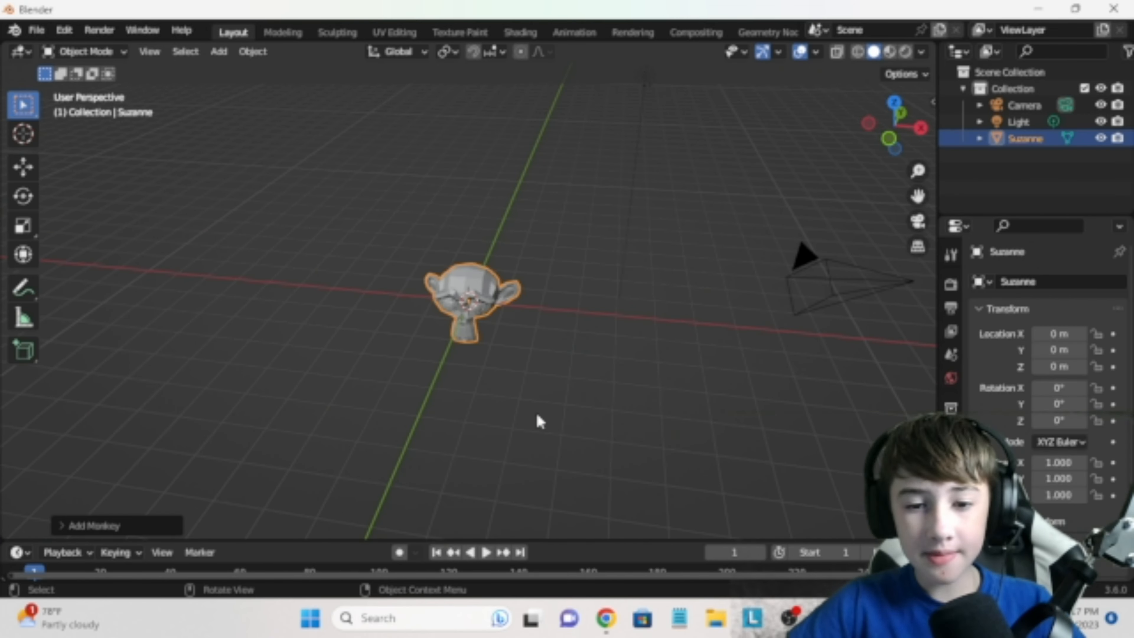
{"action": "middle_click_drag", "start_coordinate": [536, 422], "coordinate": [475, 413]}
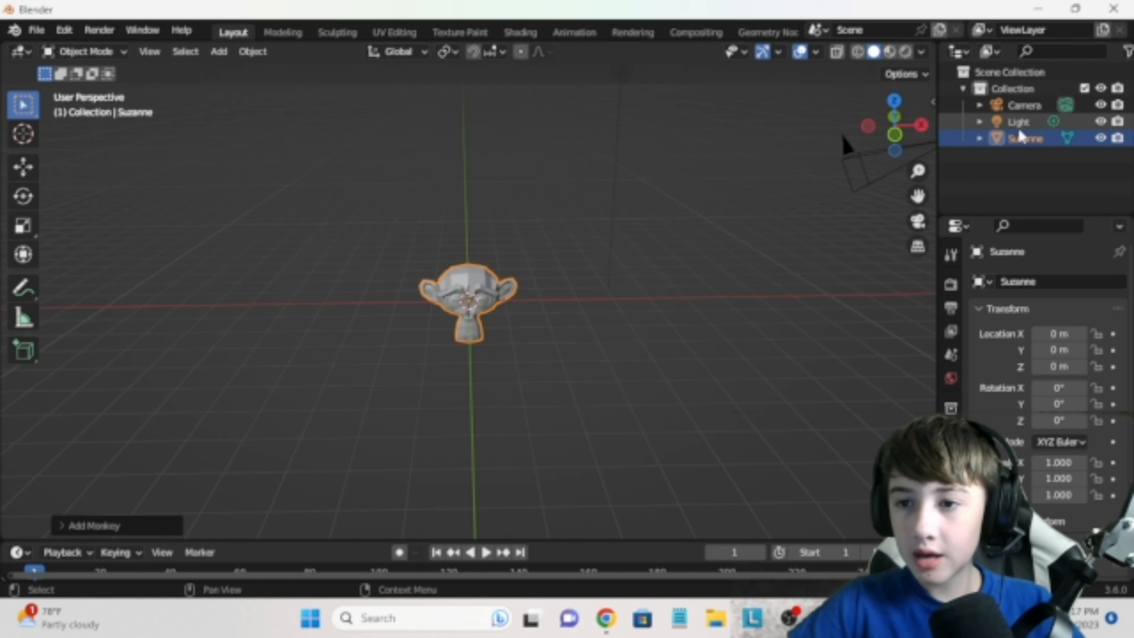
Step: Create a new collection under Scene Collection and rename it Render
{"action": "left_click", "coordinate": [1050, 73]}
{"action": "scroll", "coordinate": [1040, 52], "scroll_direction": "down", "scroll_amount": 2}
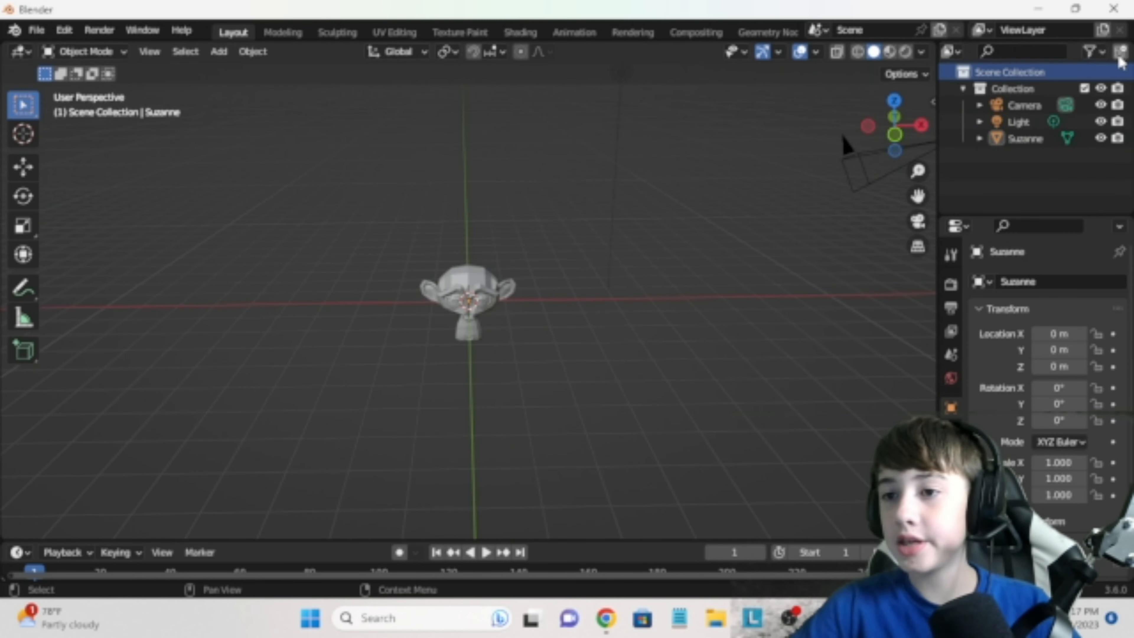
{"action": "left_click", "coordinate": [1120, 52]}
{"action": "left_click", "coordinate": [1014, 161]}
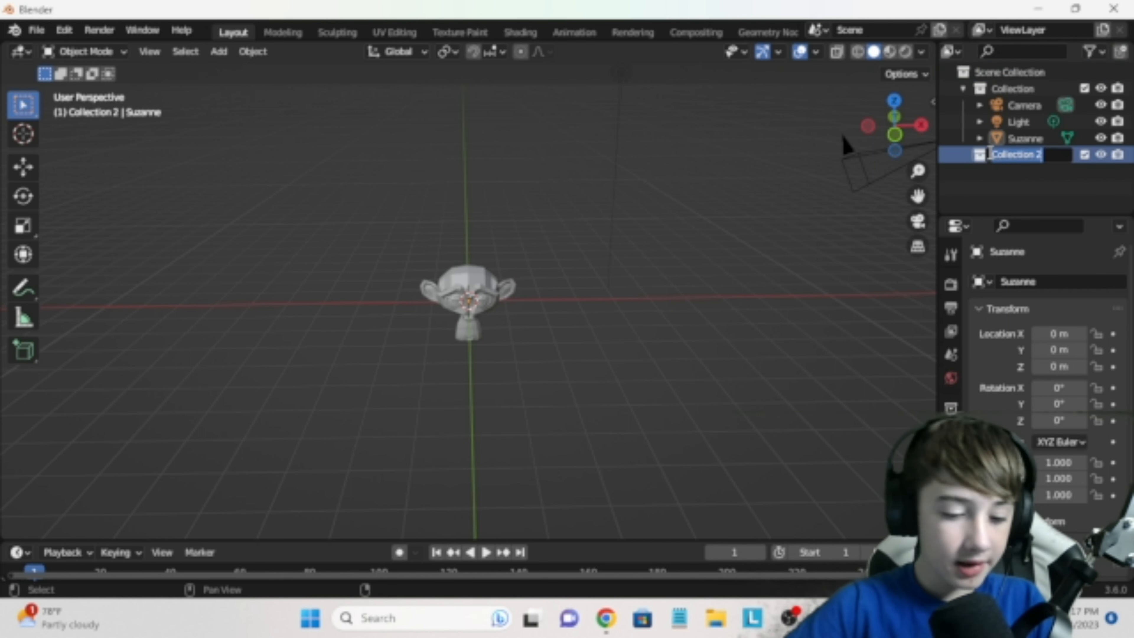
{"action": "double_click", "coordinate": [989, 154]}
{"action": "type", "text": "Render"}
{"action": "key", "text": "Return"}
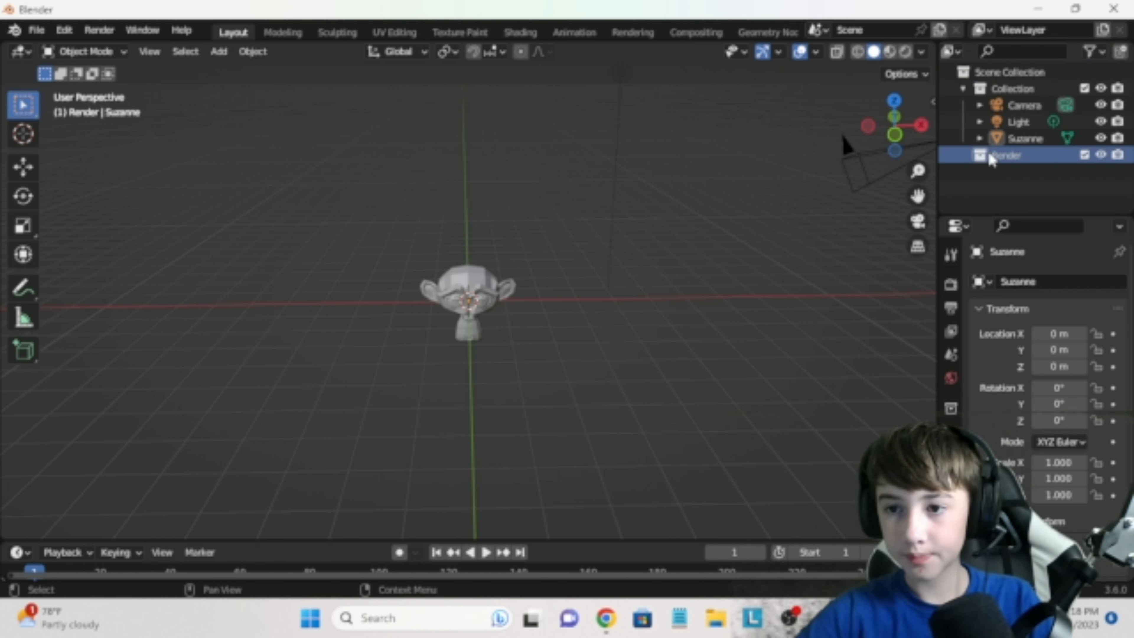
Step: Move the camera and the light into the Render collection and collapse the original Collection
{"action": "left_click", "coordinate": [1022, 105]}
{"action": "left_click", "coordinate": [1022, 122], "text": "ctrl"}
{"action": "left_click_drag", "start_coordinate": [1022, 122], "coordinate": [1018, 156]}
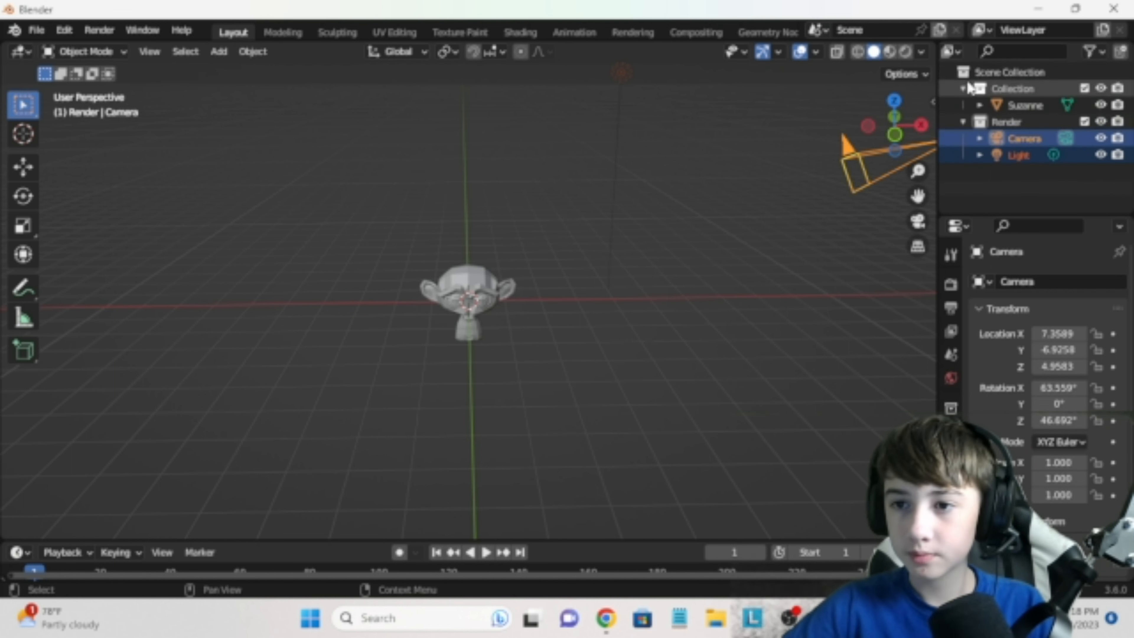
{"action": "left_click", "coordinate": [964, 91]}
{"action": "left_click", "coordinate": [963, 89]}
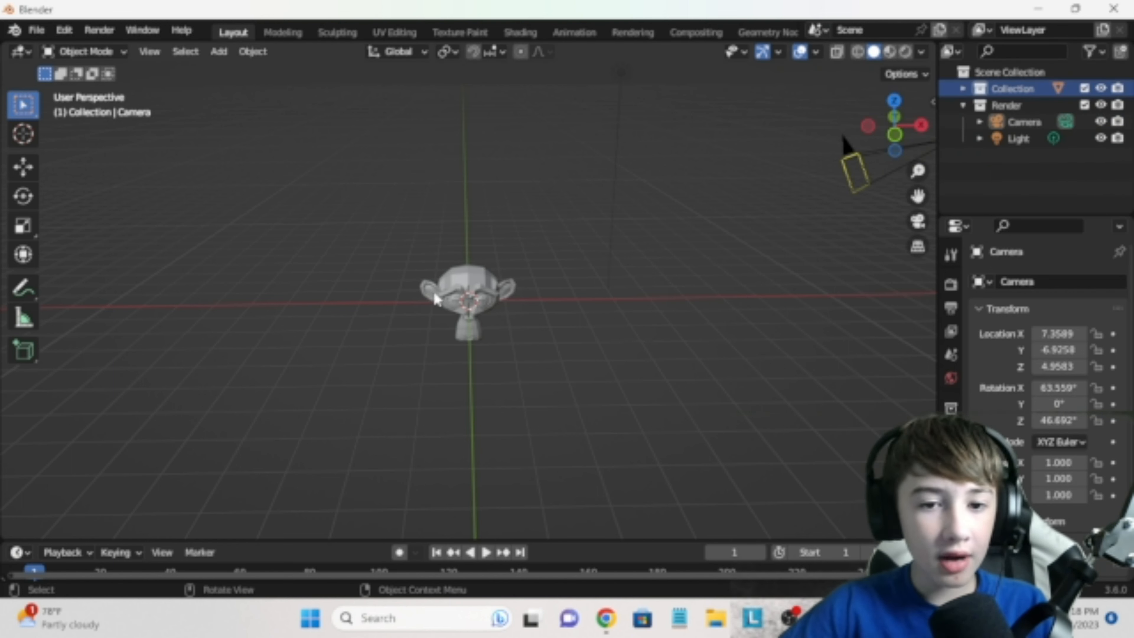
Step: Move the monkey head up about 1.17 m along the Z axis
{"action": "left_click", "coordinate": [466, 292]}
{"action": "key", "text": "g"}
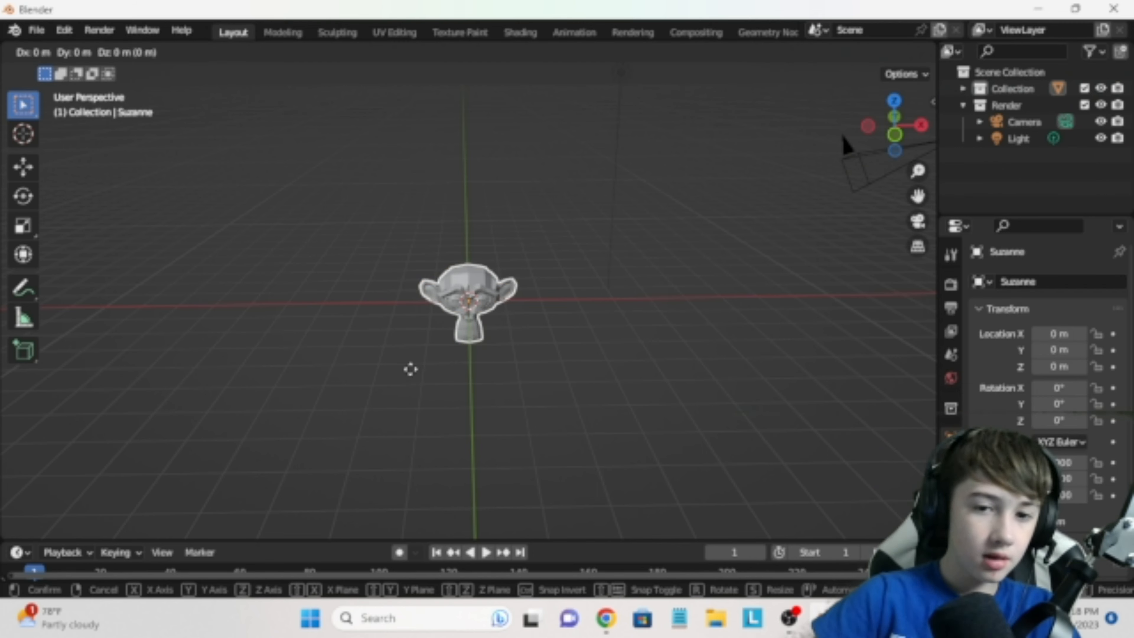
{"action": "key", "text": "z"}
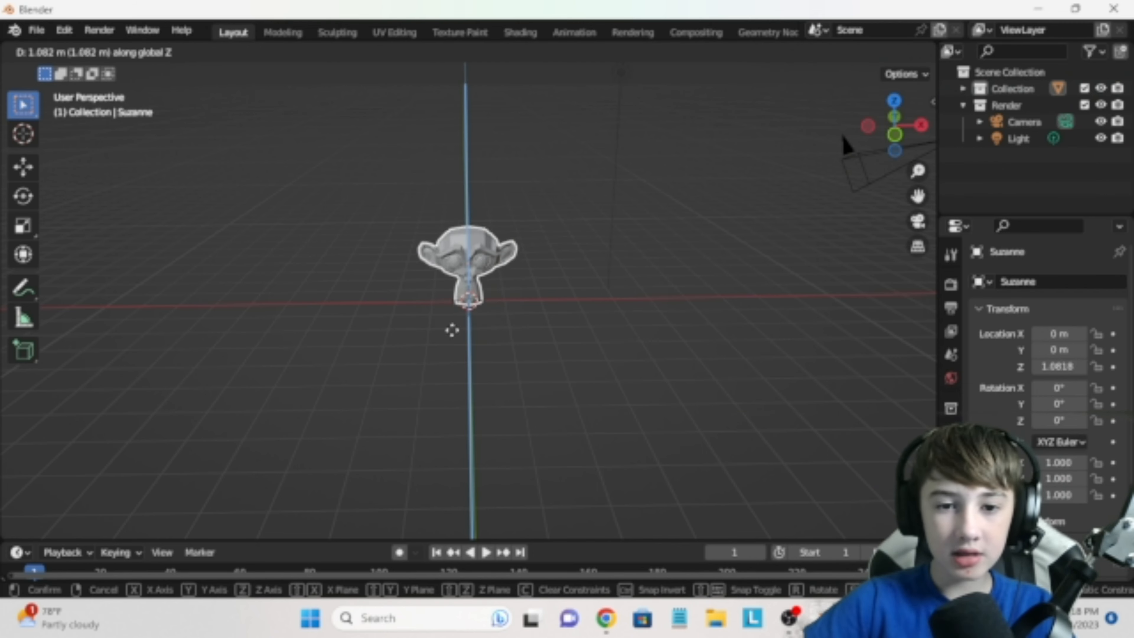
{"action": "left_click", "coordinate": [456, 331]}
Step: Enlarge the timeline area below the 3D viewport and switch it to the Graph Editor
{"action": "mouse_move", "coordinate": [647, 337]}
{"action": "middle_mouse_down"}
{"action": "mouse_move", "coordinate": [479, 309]}
{"action": "mouse_move", "coordinate": [602, 332]}
{"action": "mouse_move", "coordinate": [642, 316]}
{"action": "middle_mouse_up"}
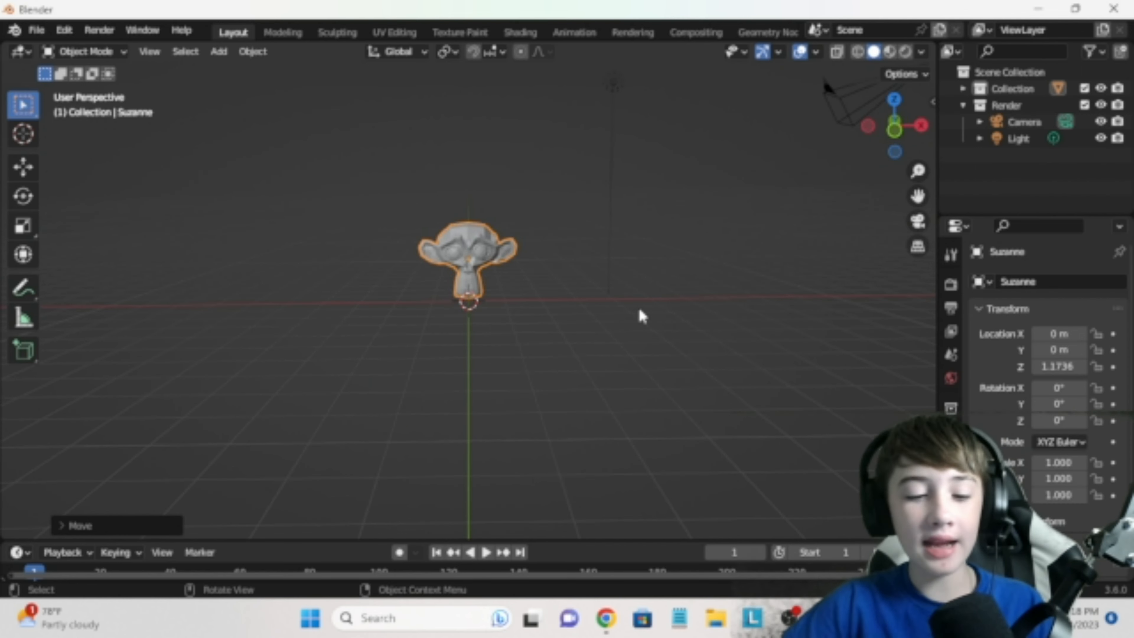
{"action": "middle_click_drag", "start_coordinate": [666, 309], "coordinate": [81, 311]}
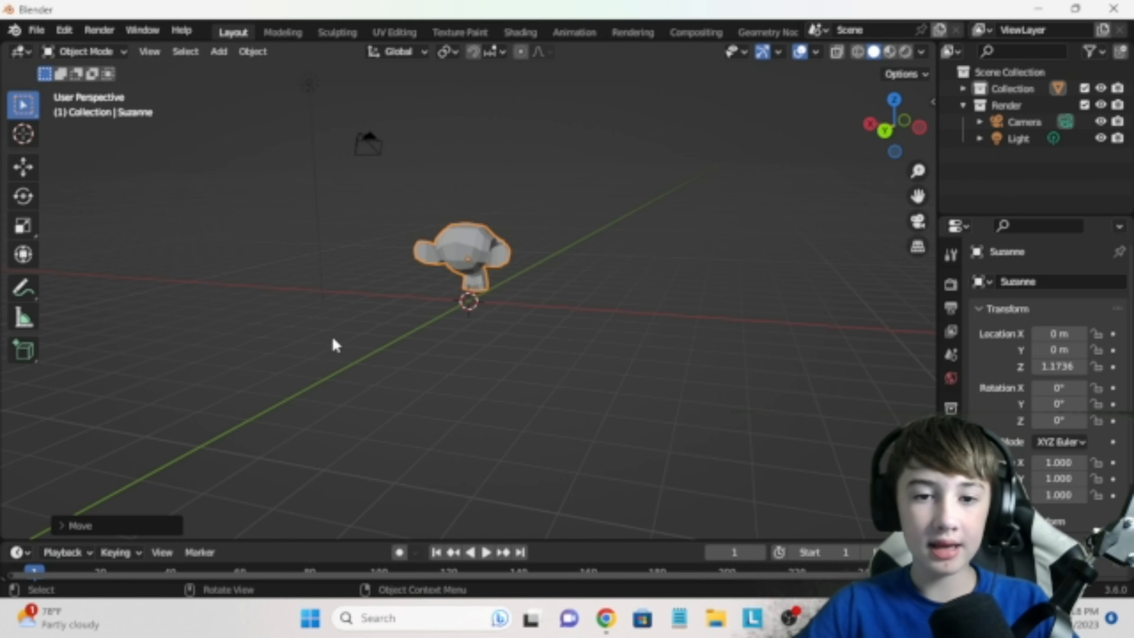
{"action": "middle_click_drag", "start_coordinate": [331, 342], "coordinate": [17, 414]}
{"action": "middle_click_drag", "start_coordinate": [392, 379], "coordinate": [576, 322]}
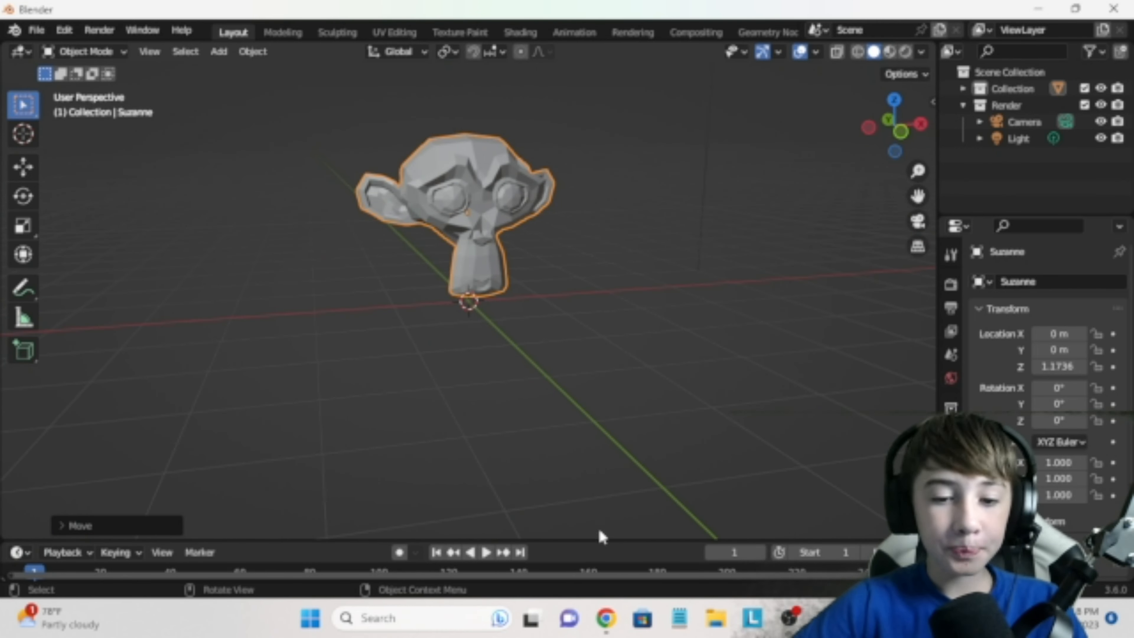
{"action": "left_click_drag", "start_coordinate": [608, 542], "coordinate": [651, 319]}
{"action": "middle_click_drag", "start_coordinate": [594, 188], "coordinate": [535, 148]}
{"action": "left_click", "coordinate": [18, 330]}
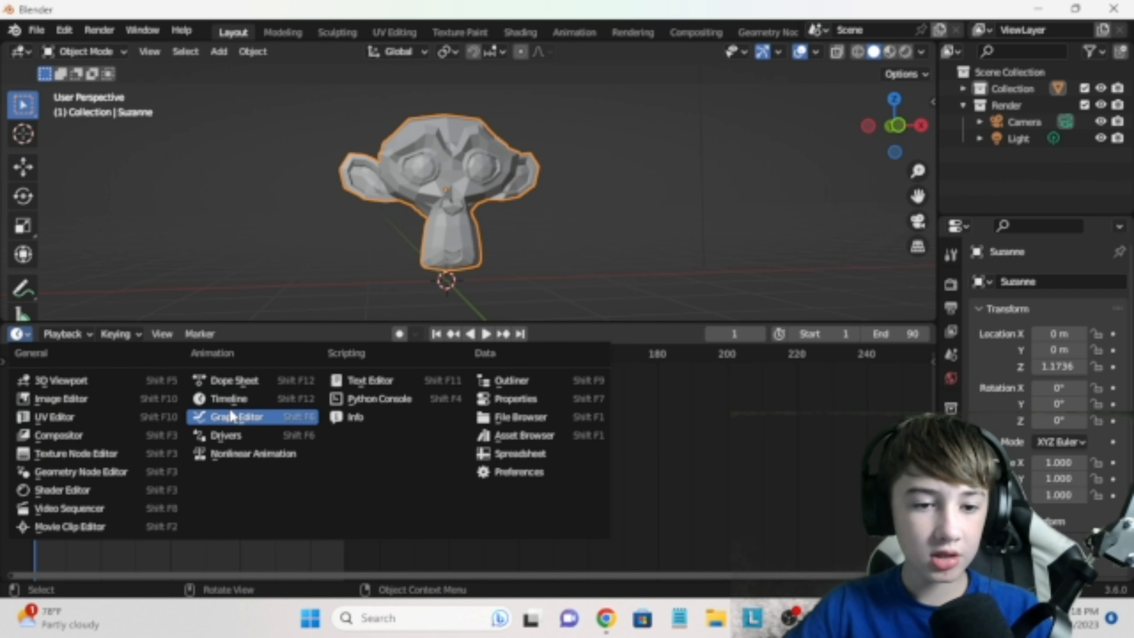
{"action": "left_click", "coordinate": [232, 416]}
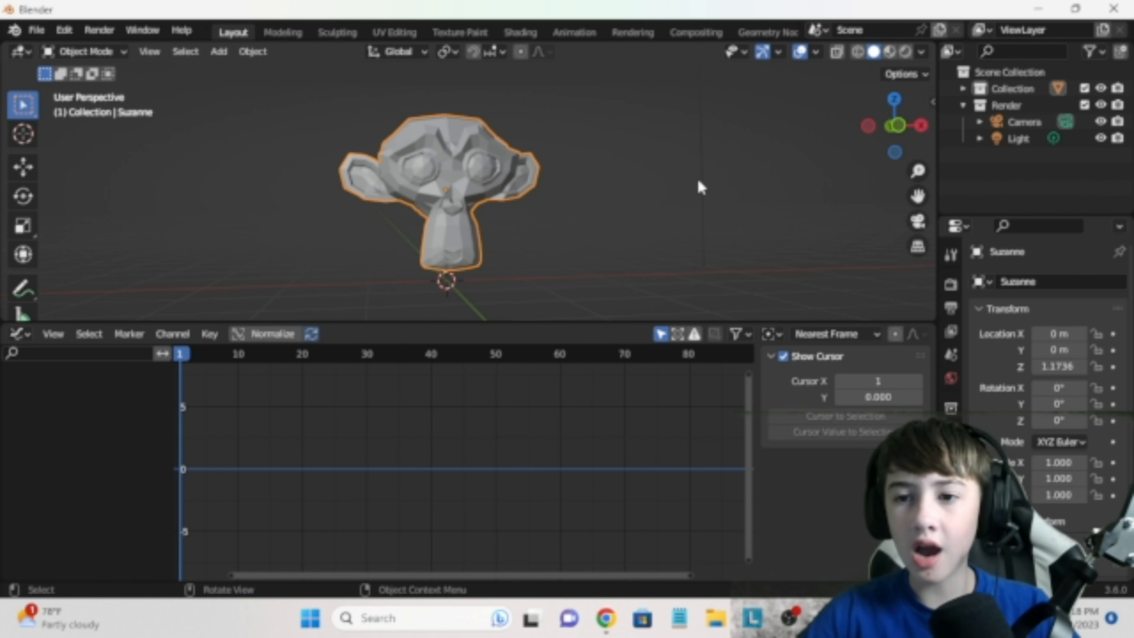
Step: Insert a single keyframe on the monkey's Z location at frame 1 and expand its Object Transforms channel group
{"action": "middle_click_drag", "start_coordinate": [701, 187], "coordinate": [589, 182]}
{"action": "right_click", "coordinate": [485, 168]}
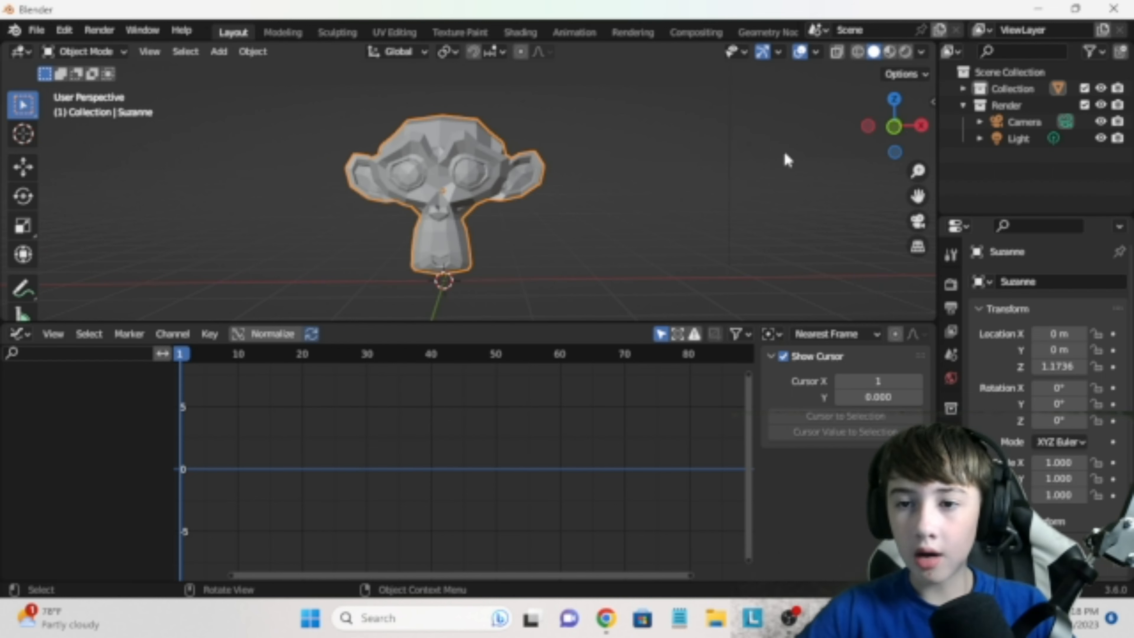
{"action": "key", "text": "n"}
{"action": "scroll", "coordinate": [823, 143], "scroll_direction": "down", "scroll_amount": 4}
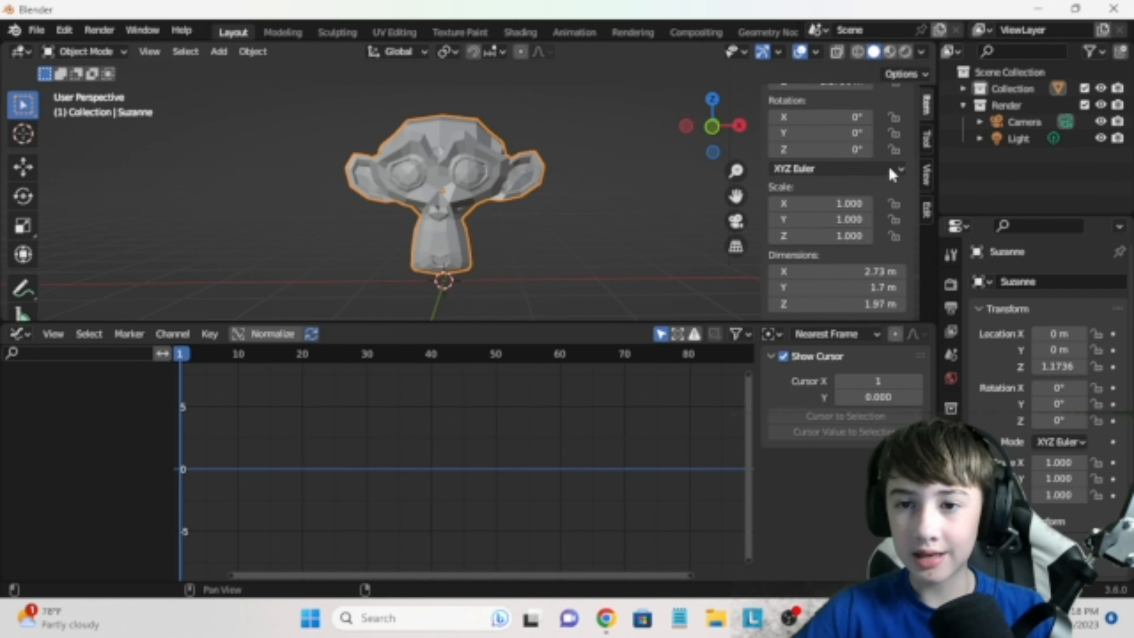
{"action": "scroll", "coordinate": [824, 165], "scroll_direction": "up", "scroll_amount": 4}
{"action": "right_click", "coordinate": [823, 170]}
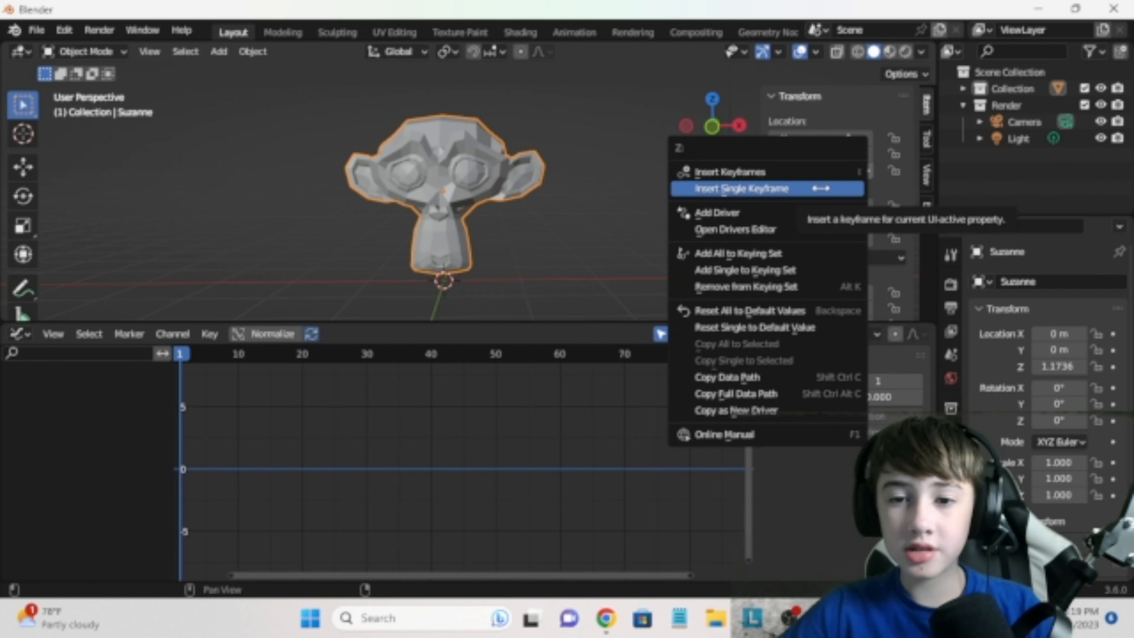
{"action": "left_click", "coordinate": [759, 189]}
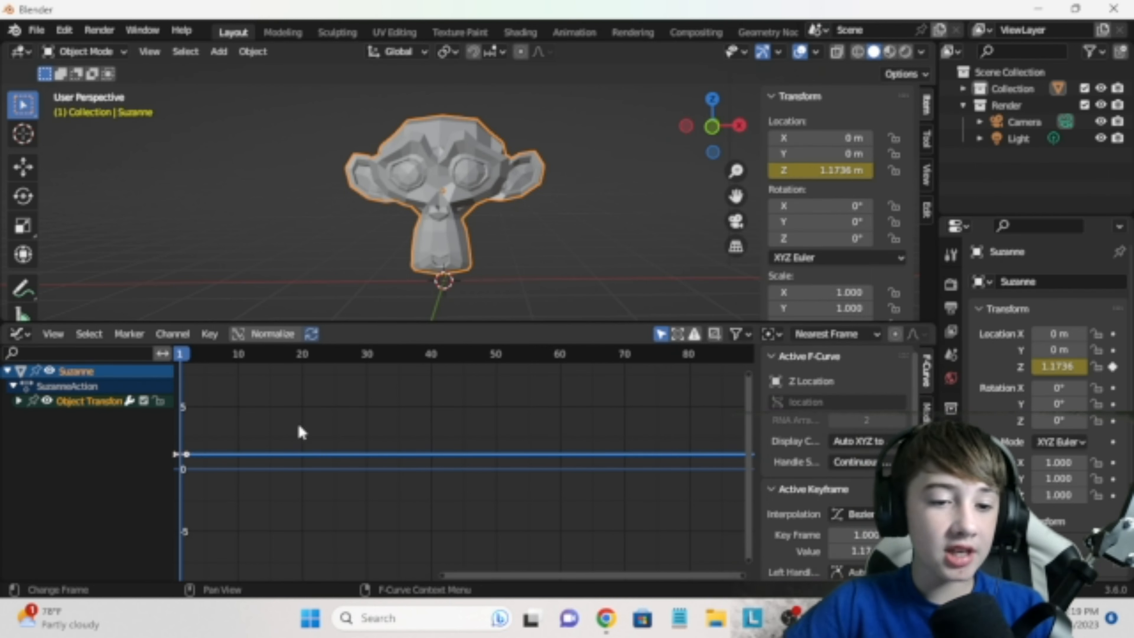
{"action": "left_click", "coordinate": [19, 402]}
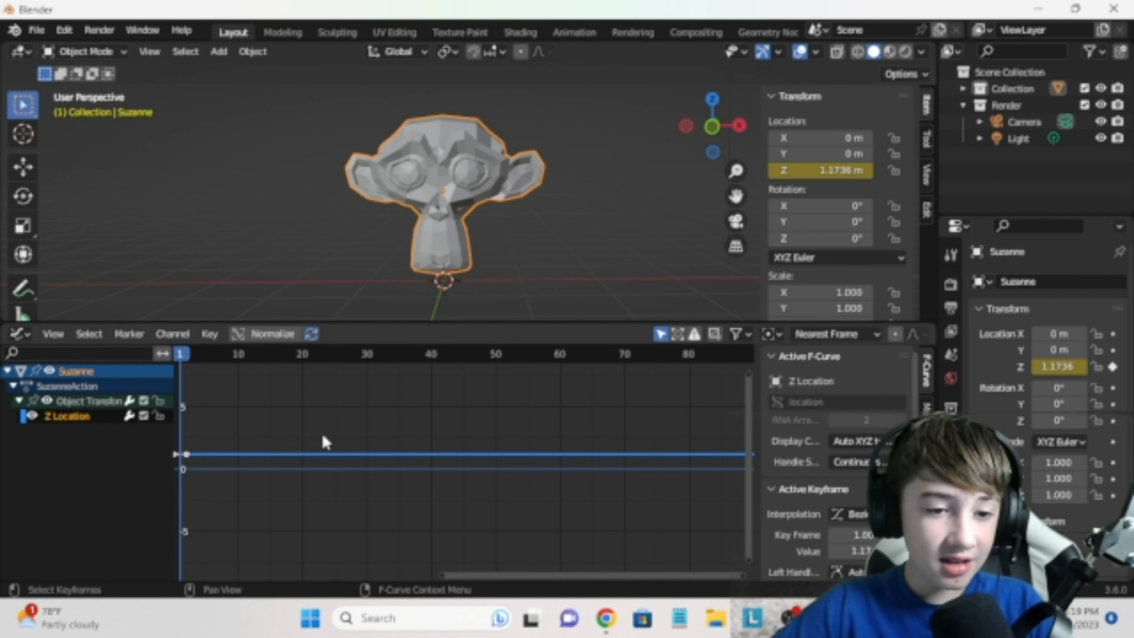
Step: Add a Noise modifier to the monkey's Z Location curve and preview its motion, ending back on frame 1
{"action": "key", "text": "n"}
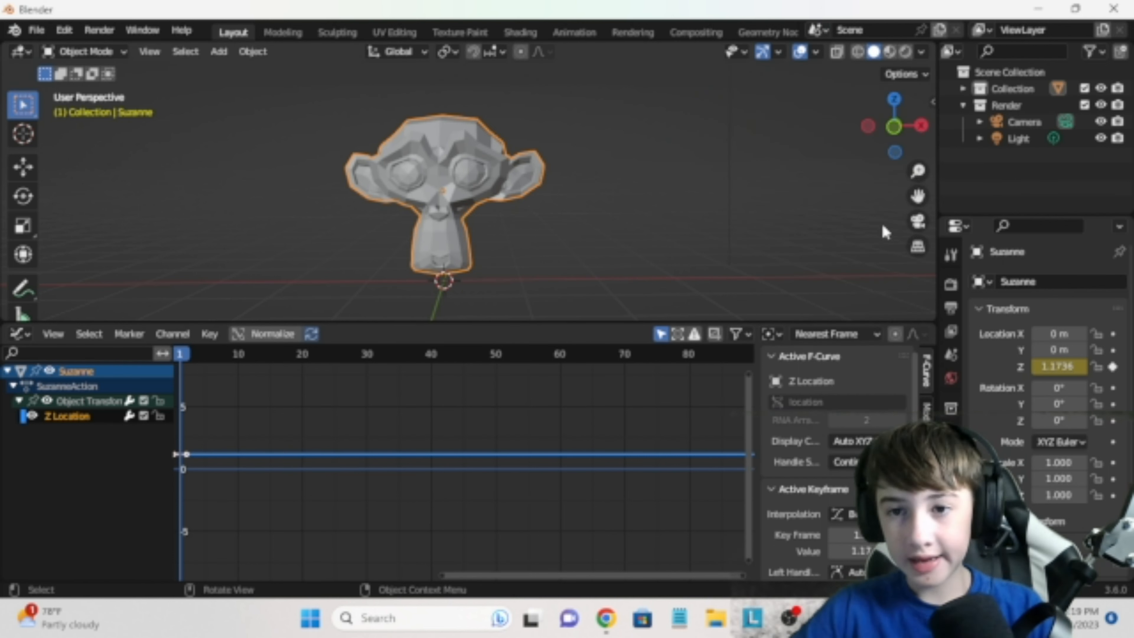
{"action": "key", "text": "n"}
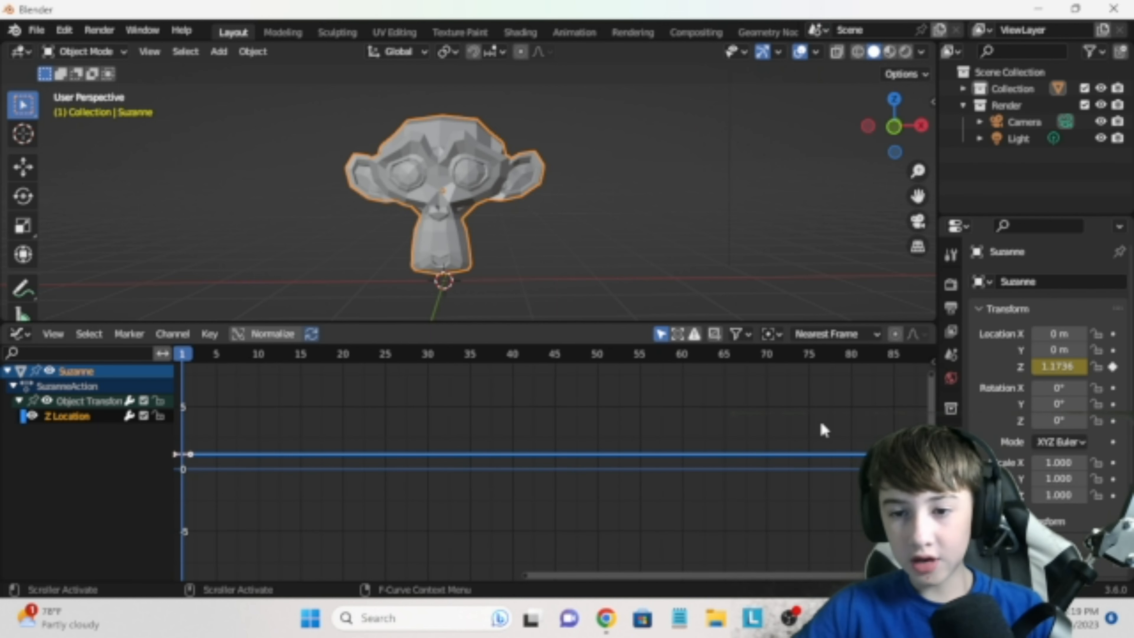
{"action": "key", "text": "n"}
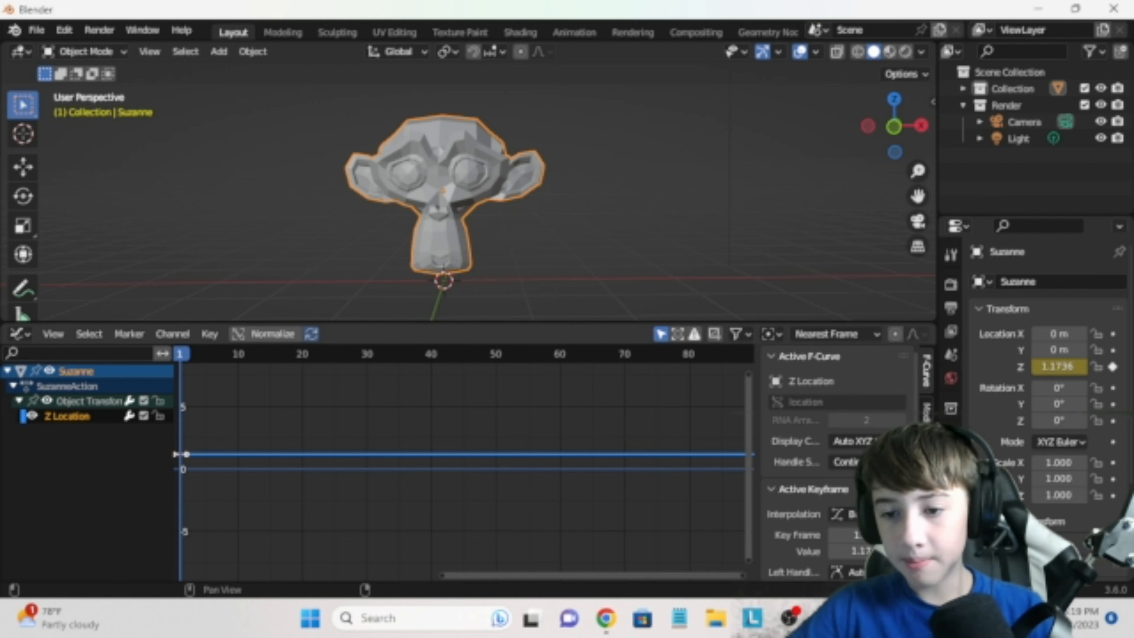
{"action": "left_click", "coordinate": [926, 416]}
{"action": "left_click", "coordinate": [841, 359]}
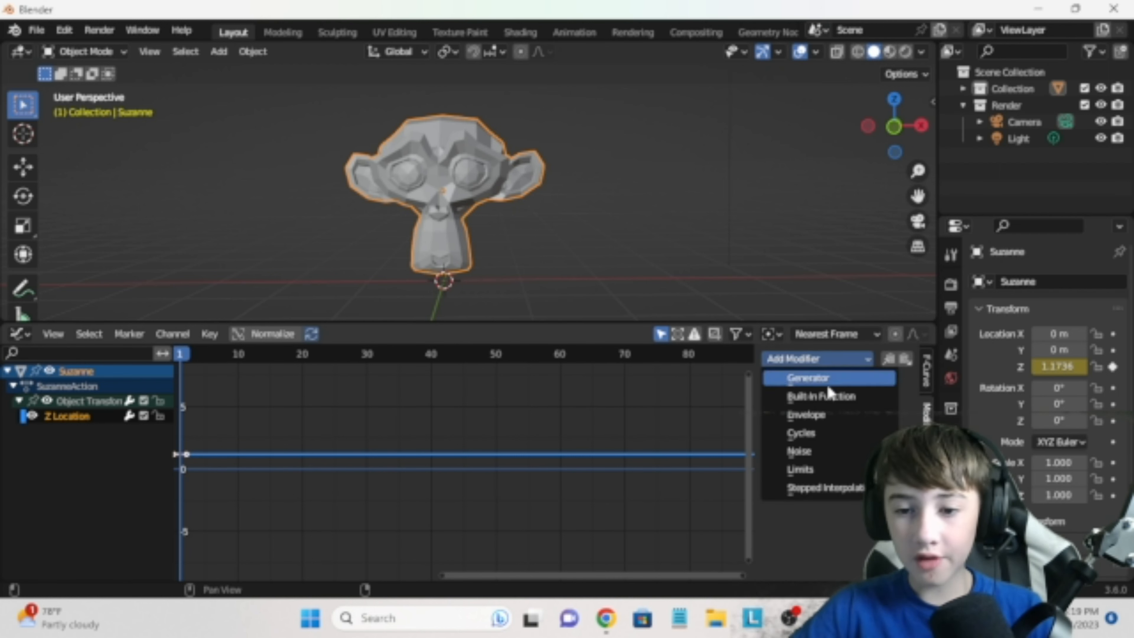
{"action": "left_click", "coordinate": [800, 451]}
{"action": "key", "text": "space"}
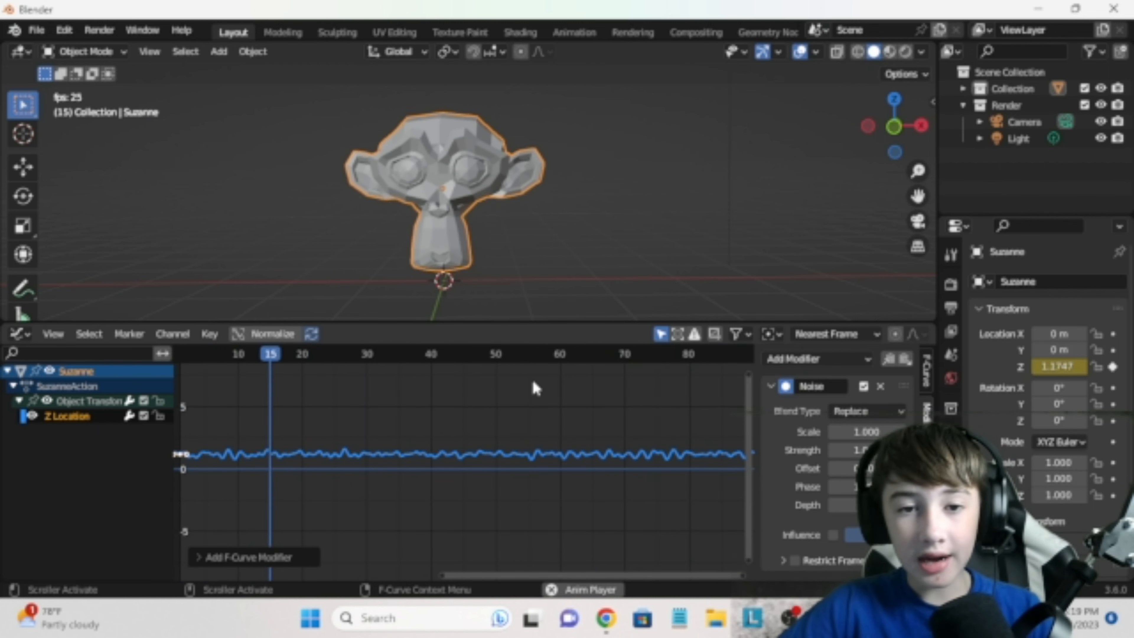
{"action": "key", "text": "space"}
{"action": "left_click_drag", "start_coordinate": [288, 355], "coordinate": [181, 358]}
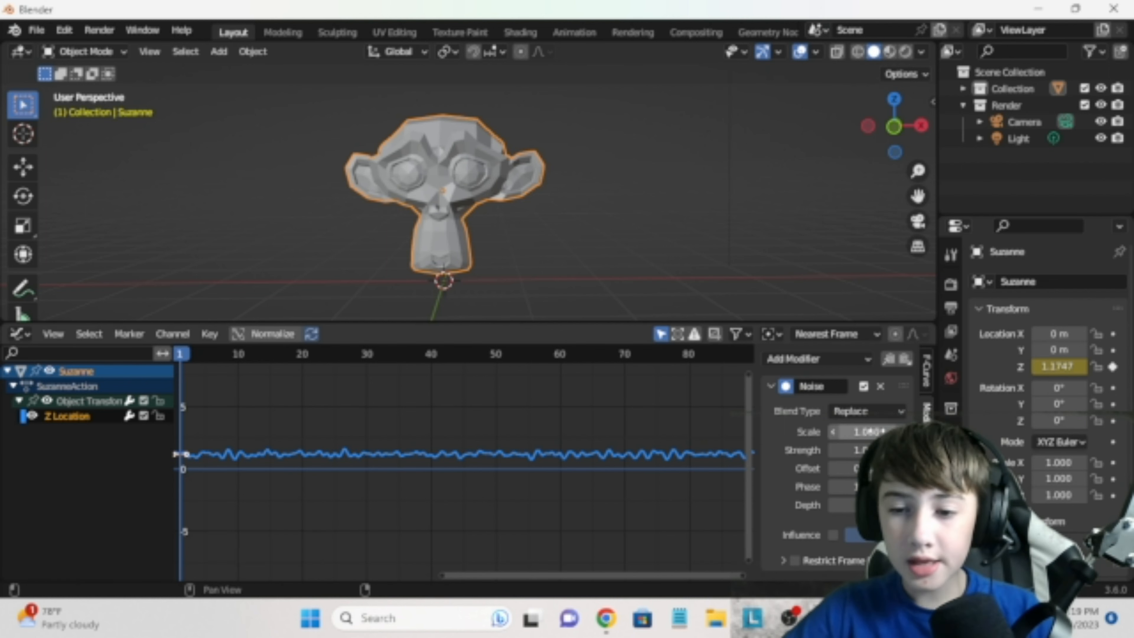
Step: Try a noise scale of -1.8 with a short playback, and restore the scale to 1
{"action": "left_click_drag", "start_coordinate": [871, 431], "coordinate": [670, 432]}
{"action": "key", "text": "space"}
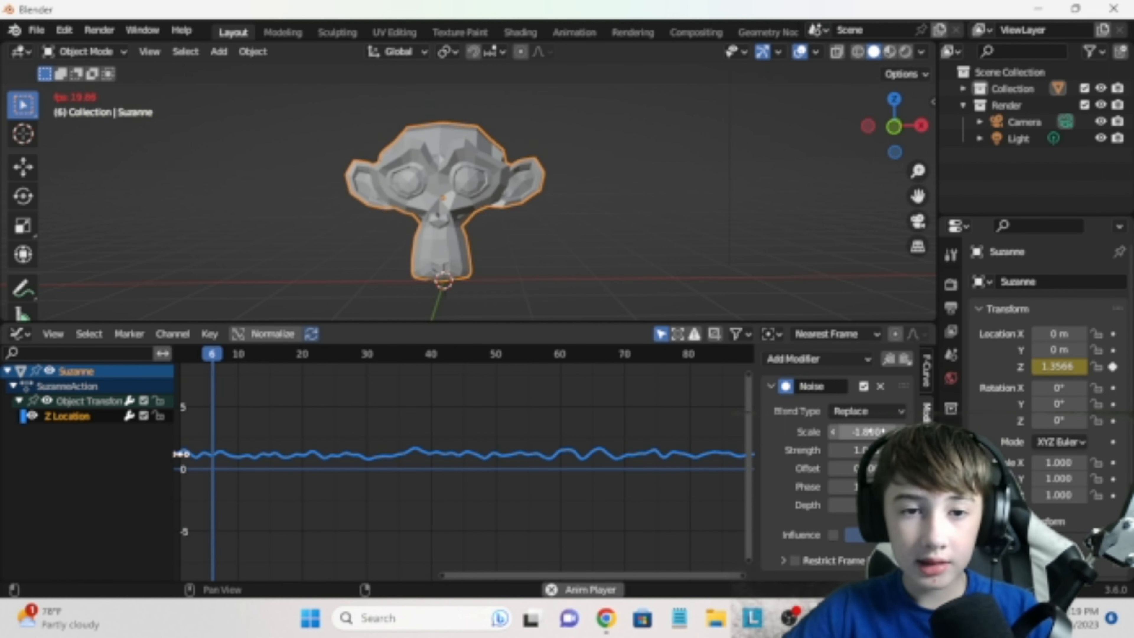
{"action": "key", "text": "space"}
{"action": "left_click", "coordinate": [868, 431]}
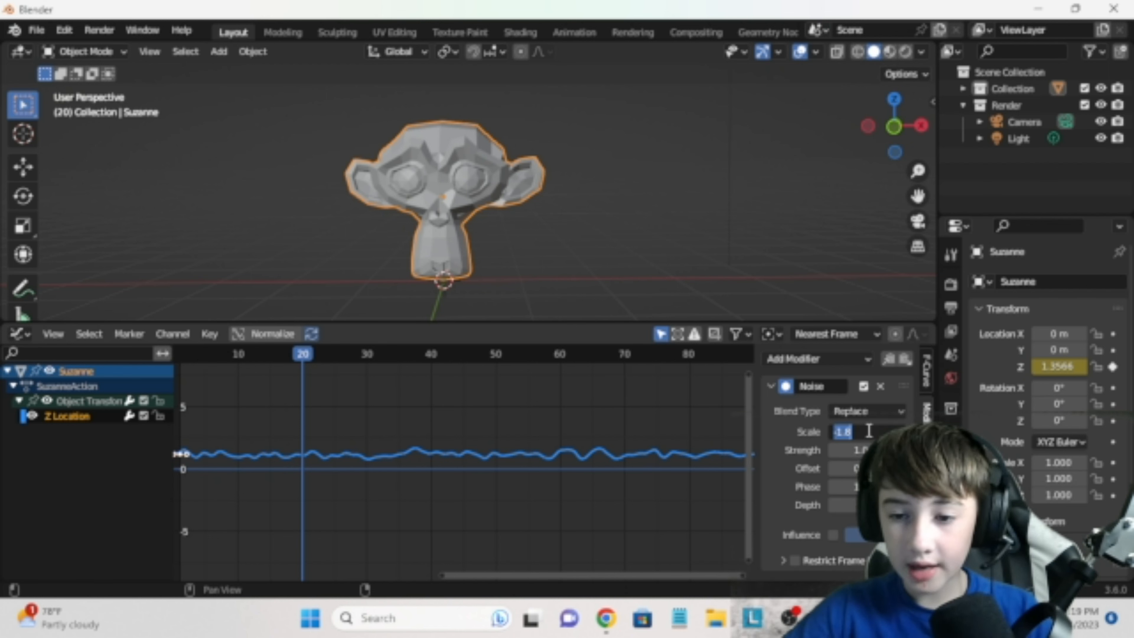
{"action": "type", "text": "1"}
{"action": "key", "text": "Return"}
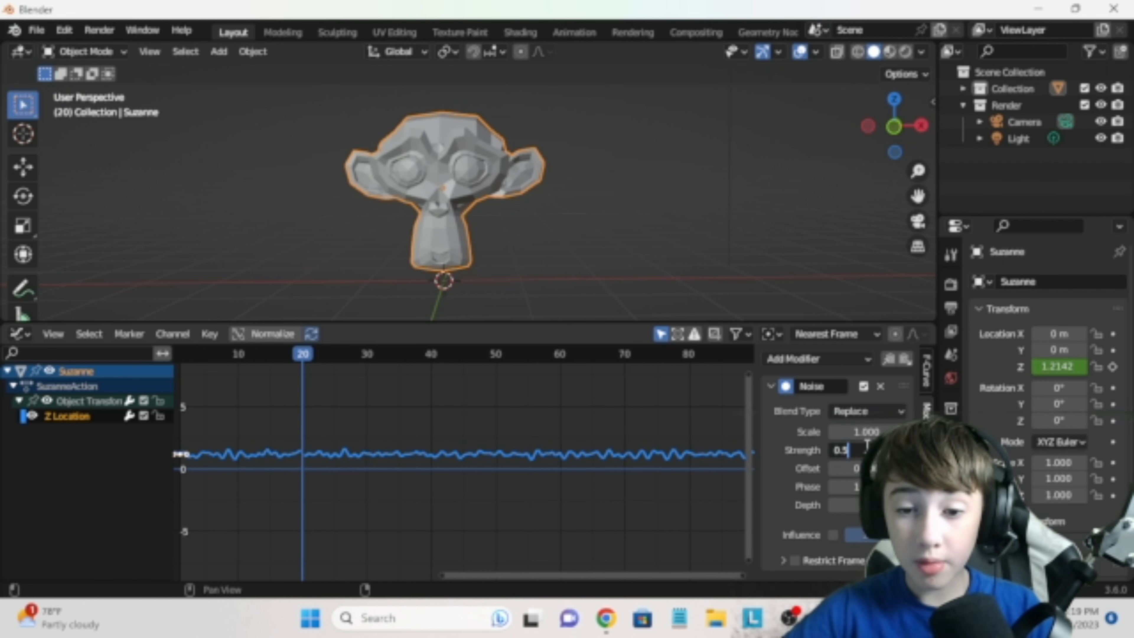
Step: Set the Noise modifier's strength to 0.5 and preview the animation
{"action": "left_click", "coordinate": [866, 449]}
{"action": "type", "text": "0.5"}
{"action": "key", "text": "Return"}
{"action": "key", "text": "space"}
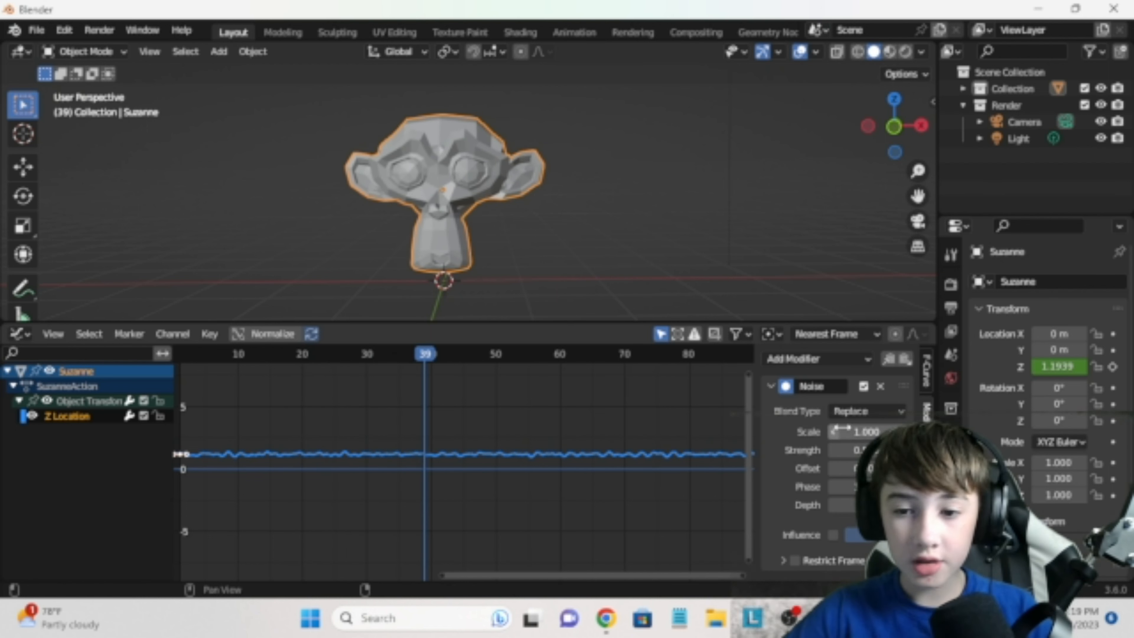
Step: Adjust the noise scale to -3.6 and lower the strength slightly below zero, playing the animation to check the motion
{"action": "left_click_drag", "start_coordinate": [866, 431], "coordinate": [803, 431]}
{"action": "key", "text": "space"}
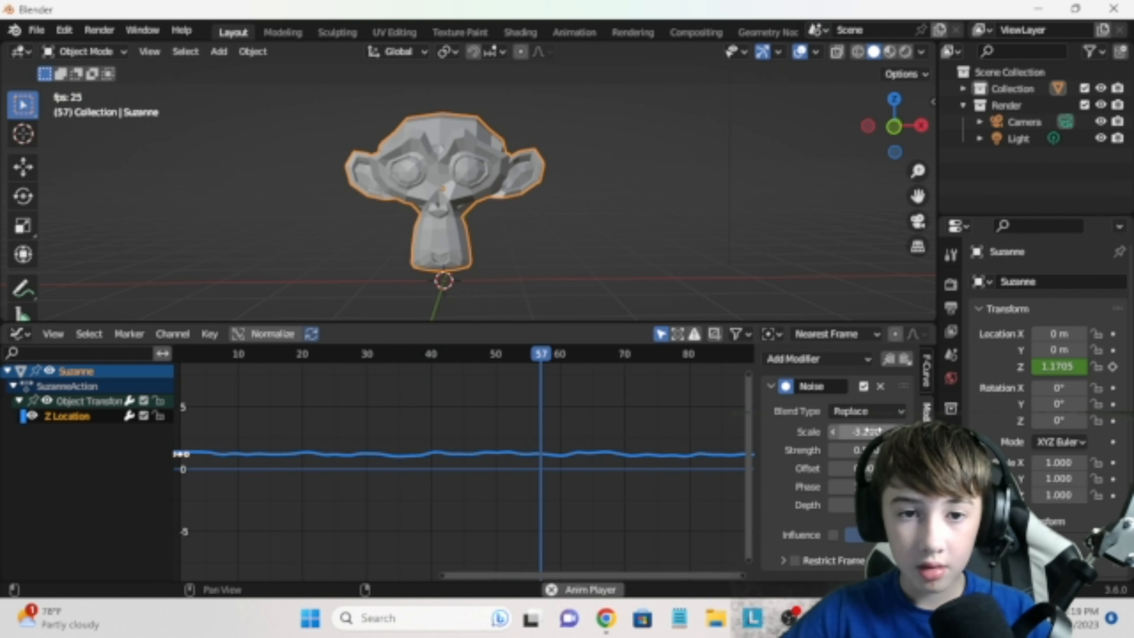
{"action": "key", "text": "space"}
{"action": "left_click_drag", "start_coordinate": [866, 431], "coordinate": [842, 448]}
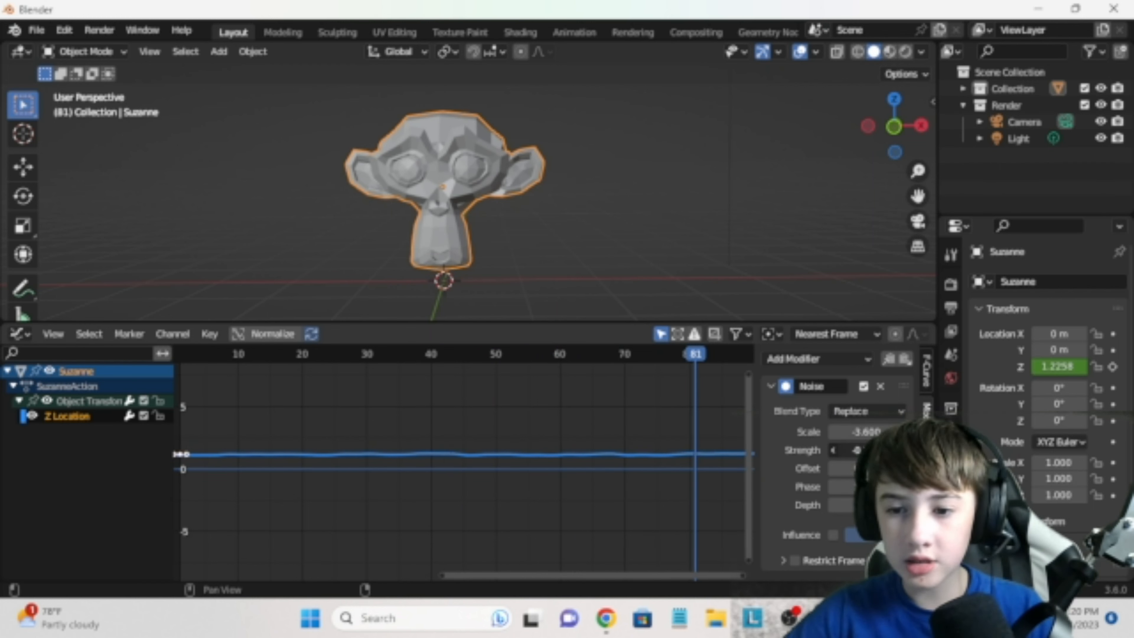
{"action": "key", "text": "space"}
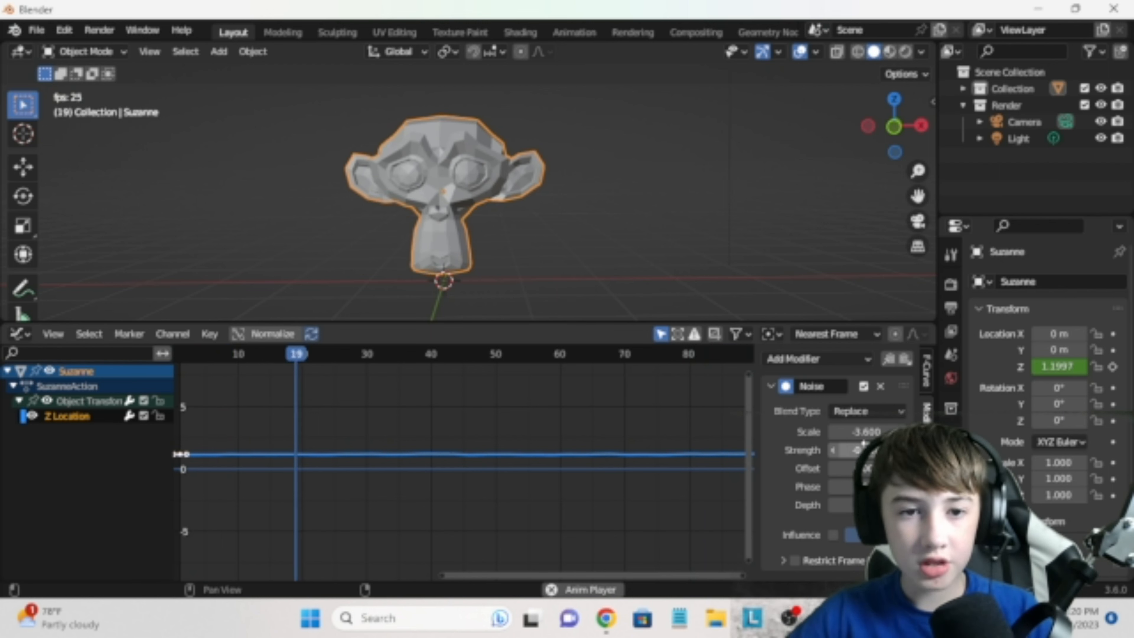
{"action": "key", "text": "space"}
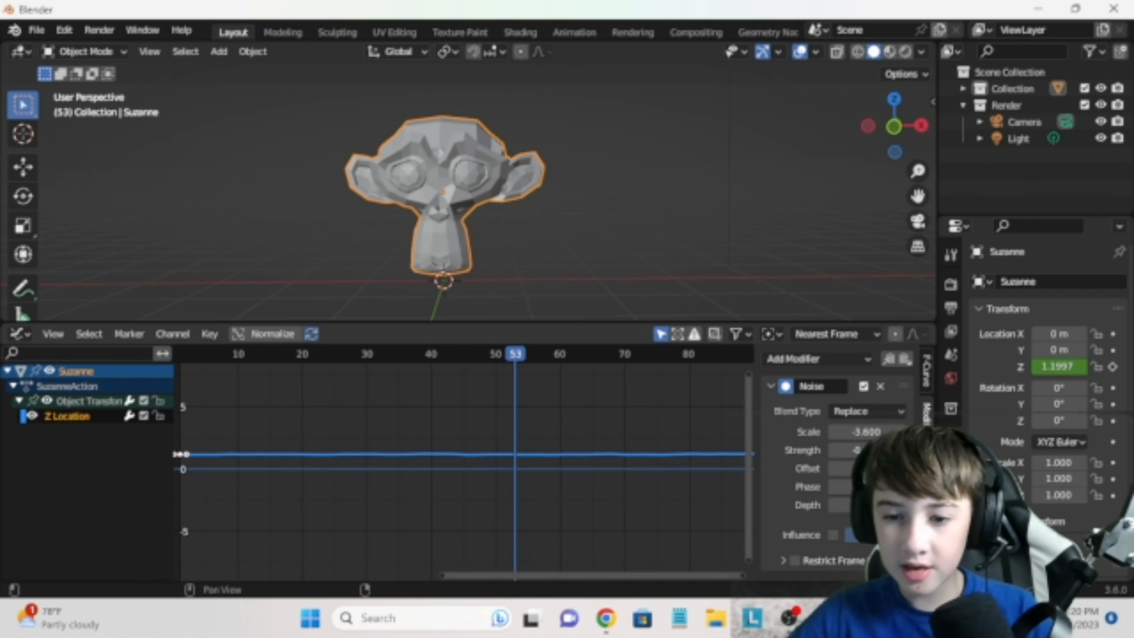
Step: Restrict the Noise modifier's frame range to start 1 and end 90, with blend in 1 and blend out 89
{"action": "left_click", "coordinate": [795, 561]}
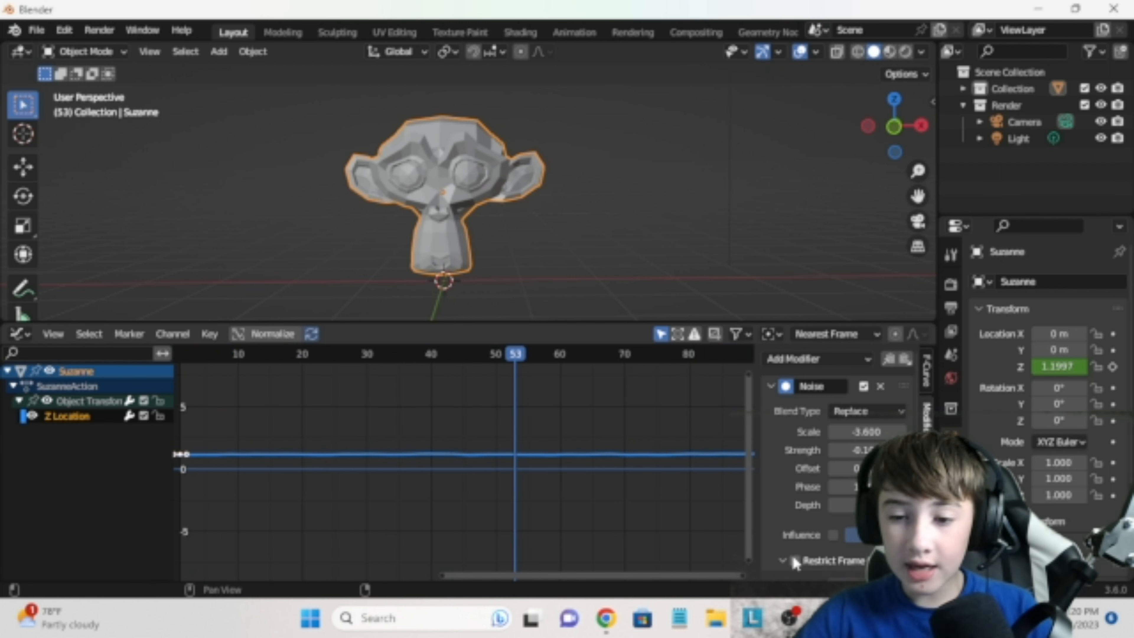
{"action": "scroll", "coordinate": [808, 552], "scroll_direction": "down", "scroll_amount": 4}
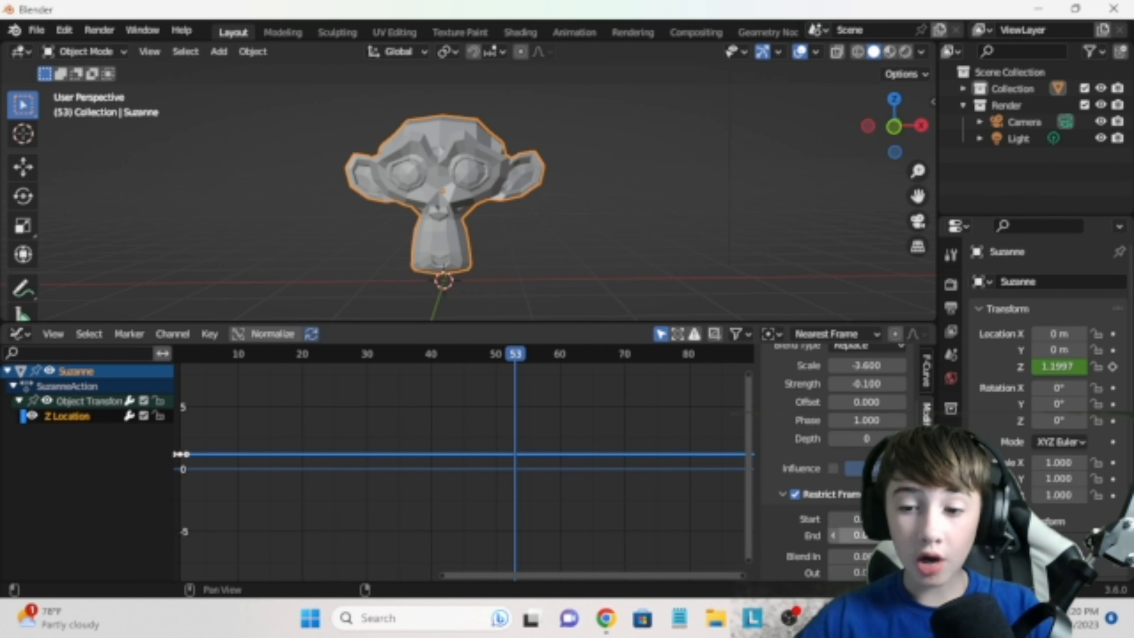
{"action": "scroll", "coordinate": [838, 561], "scroll_direction": "down", "scroll_amount": 1}
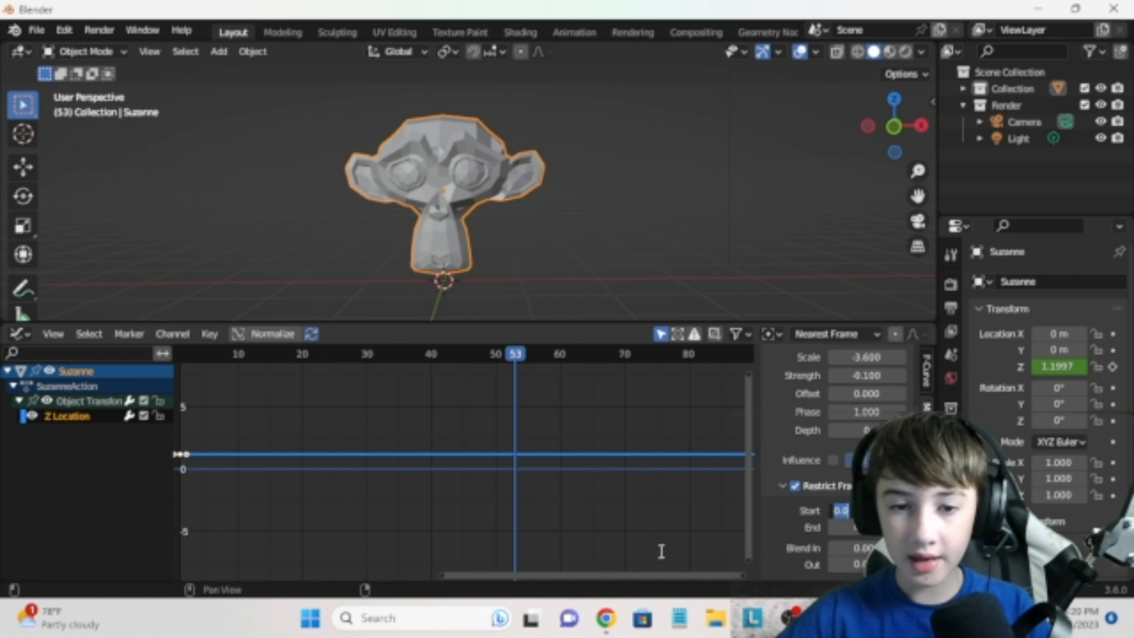
{"action": "key", "text": "Return"}
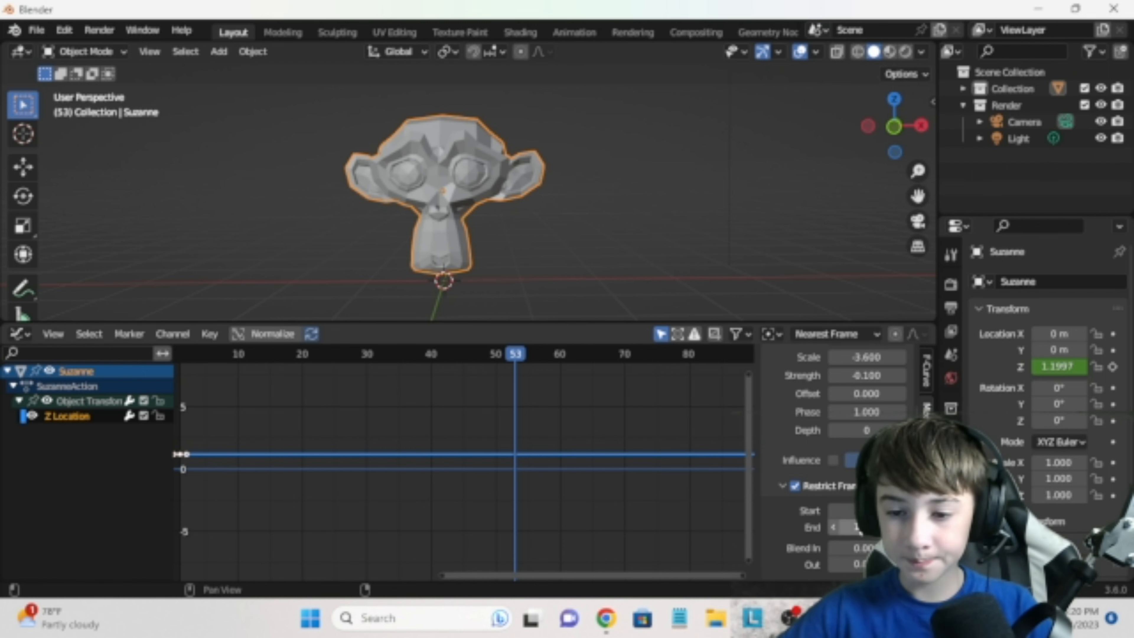
{"action": "key", "text": "Return"}
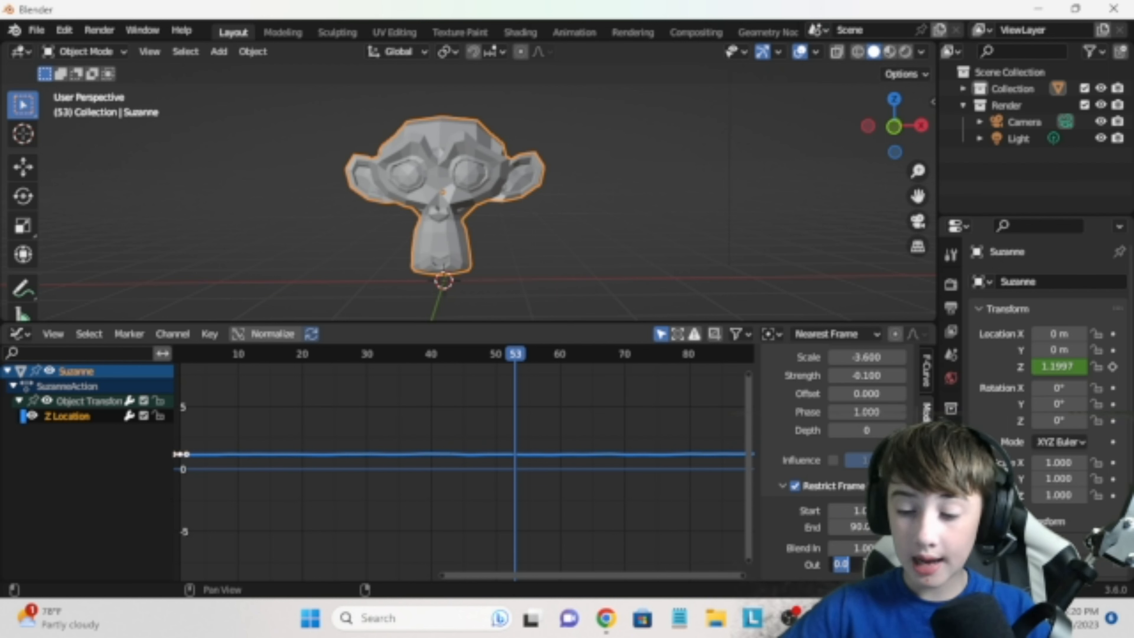
{"action": "key", "text": "Return"}
Step: Play the animation while adjusting the Noise modifier's scale to -3.3, phase to about 5 and offset to 2.3
{"action": "key", "text": "space"}
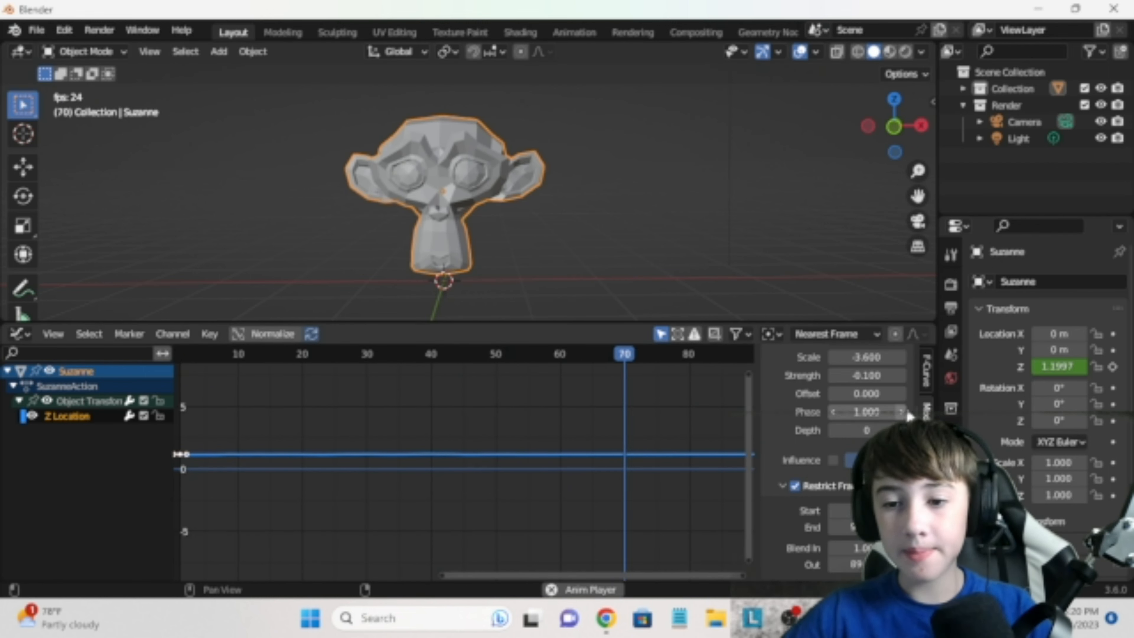
{"action": "scroll", "coordinate": [871, 415], "scroll_direction": "up", "scroll_amount": 2}
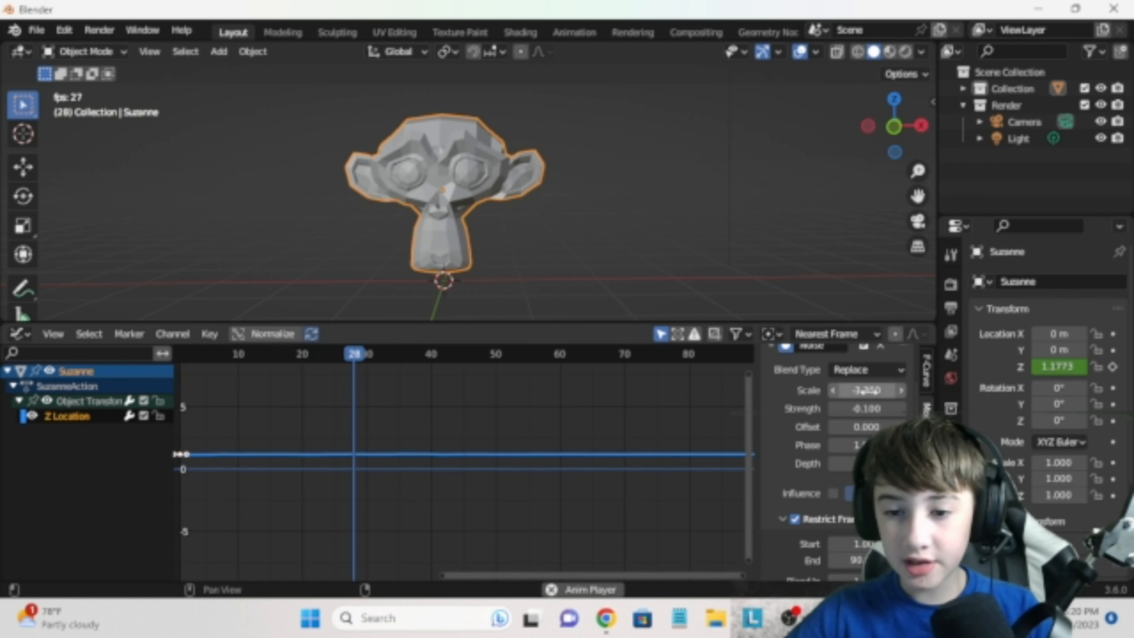
{"action": "left_click", "coordinate": [845, 445]}
{"action": "left_click", "coordinate": [847, 428]}
{"action": "left_click_drag", "start_coordinate": [843, 427], "coordinate": [859, 427]}
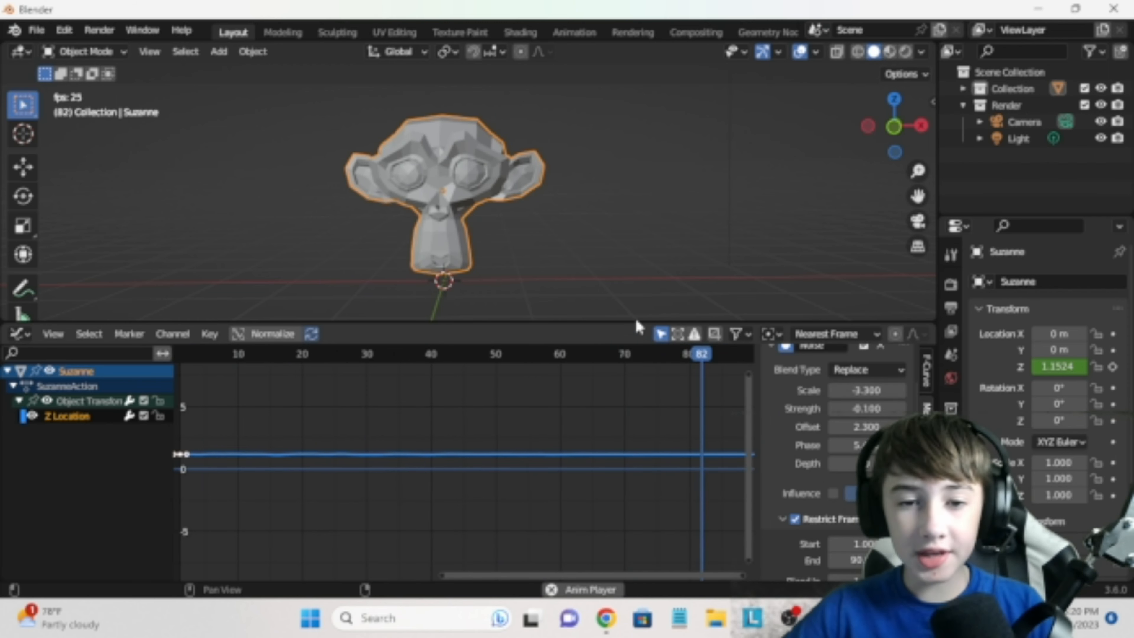
{"action": "middle_click_drag", "start_coordinate": [636, 312], "coordinate": [474, 293]}
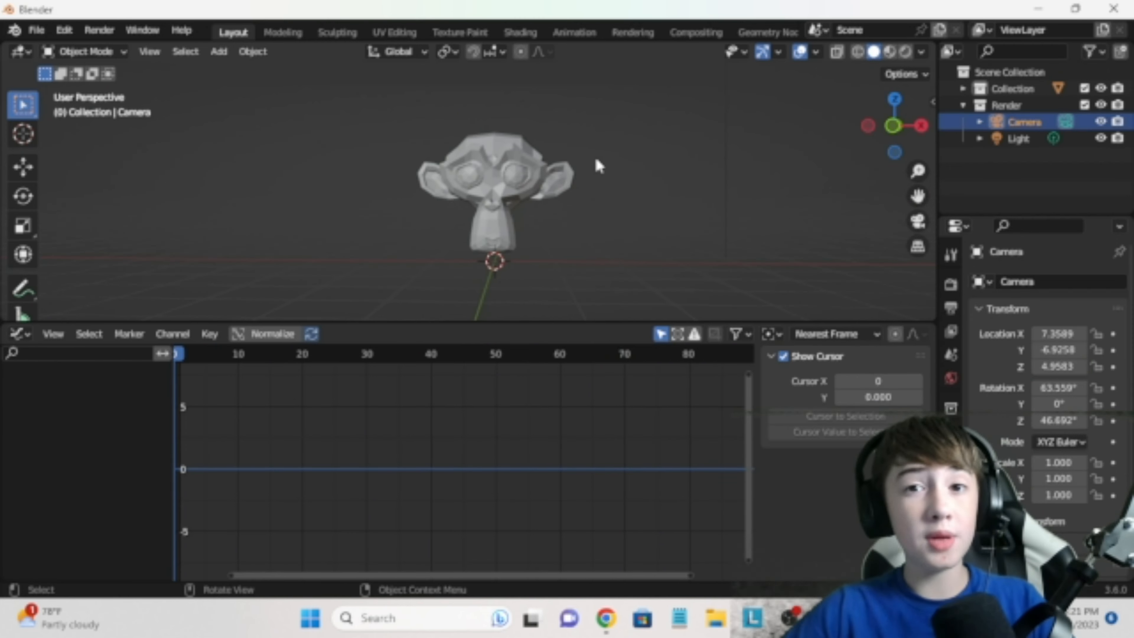
{"action": "middle_click_drag", "start_coordinate": [595, 155], "coordinate": [609, 164]}
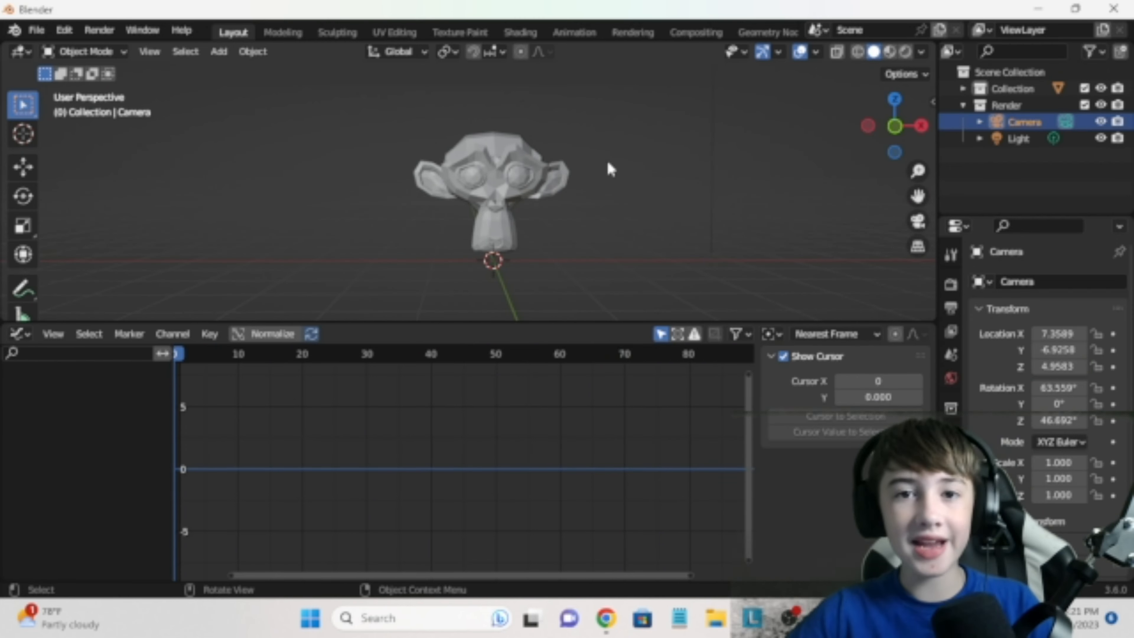